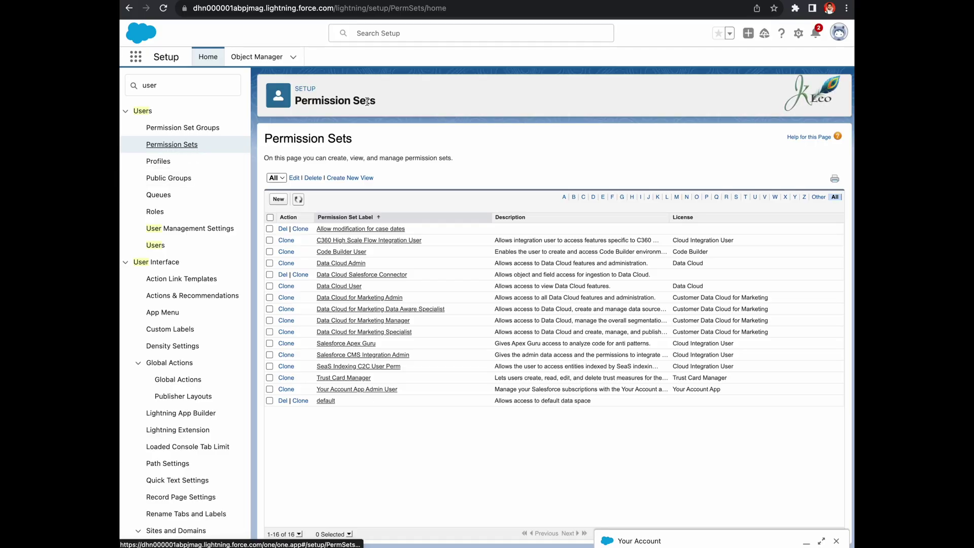
Create permission set 'ManageDataCloudConnections' with auto-filled API name and no description, and save it.
{"action": "left_click", "coordinate": [838, 33]}
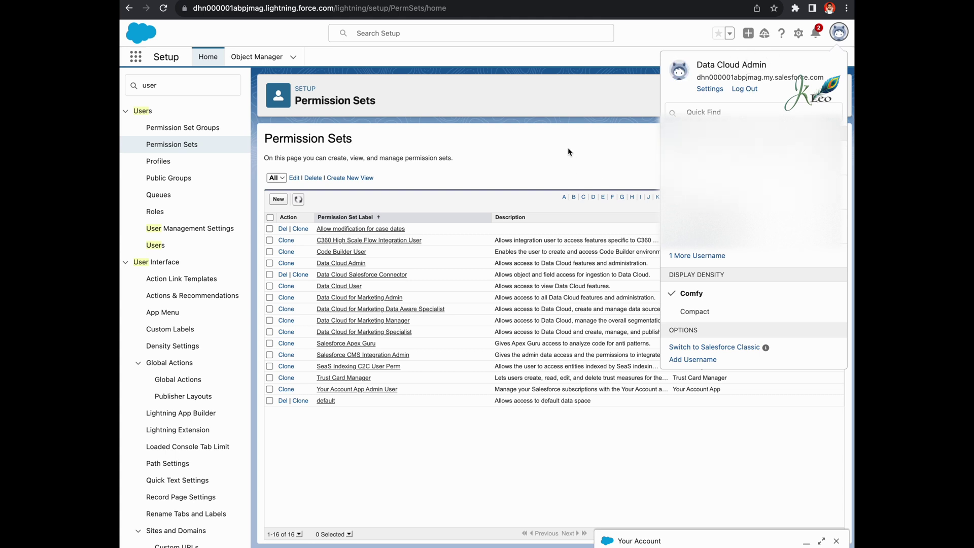
{"action": "left_click", "coordinate": [668, 36]}
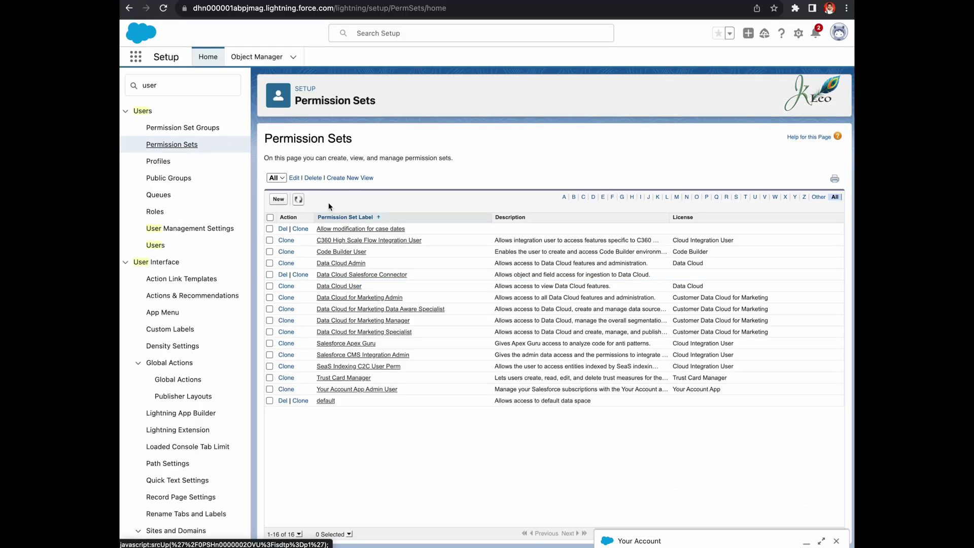
{"action": "left_click", "coordinate": [279, 199]}
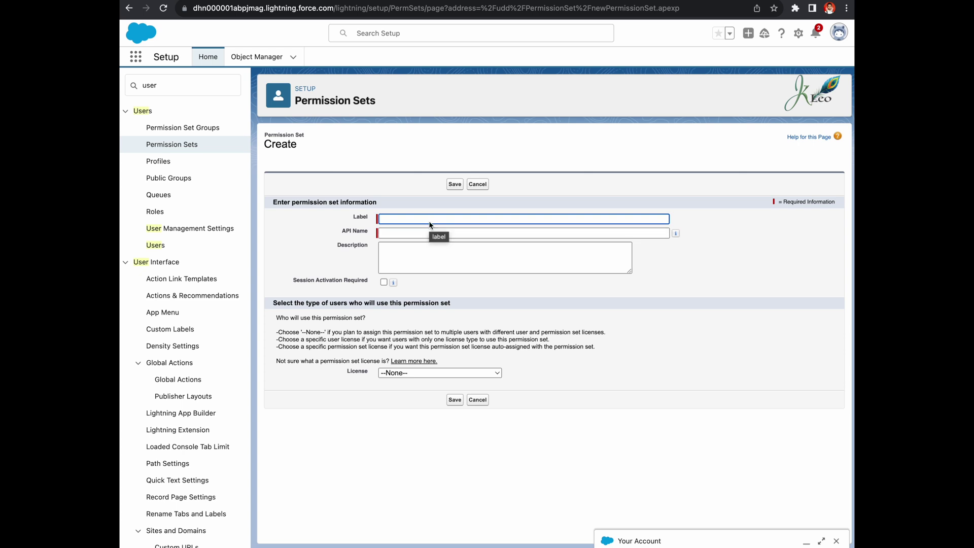
{"action": "left_click", "coordinate": [429, 220]}
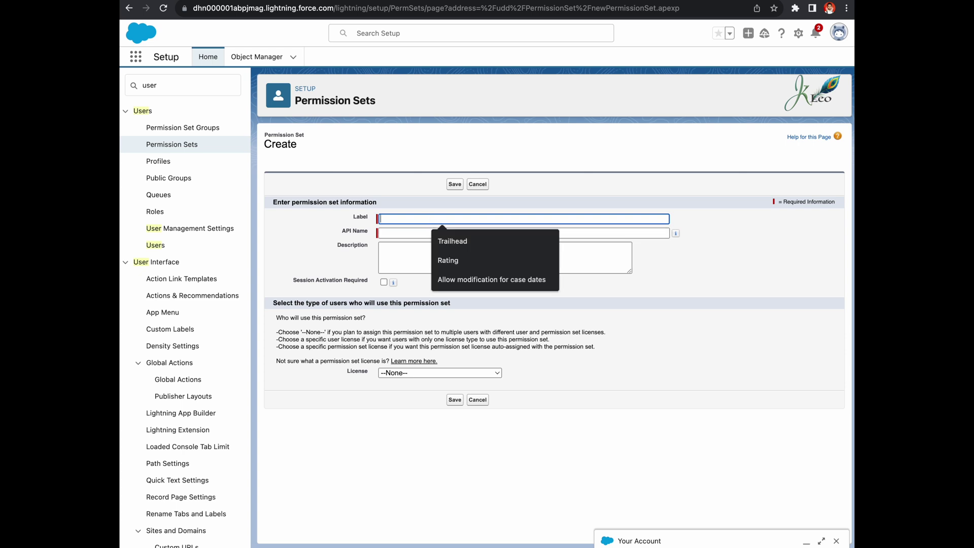
{"action": "key", "text": "Escape"}
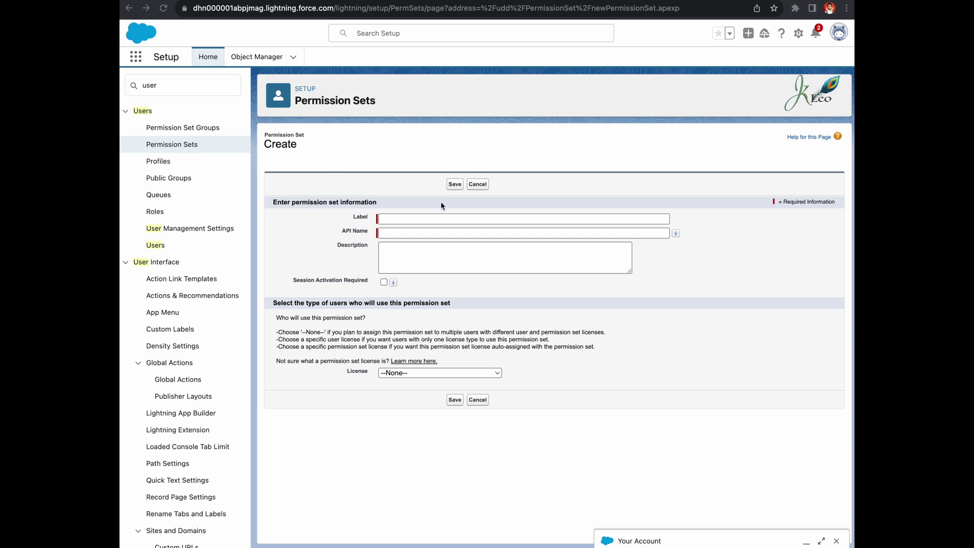
{"action": "left_click", "coordinate": [433, 218]}
{"action": "type", "text": "ManageDataCloudConnections"}
{"action": "left_click", "coordinate": [452, 232]}
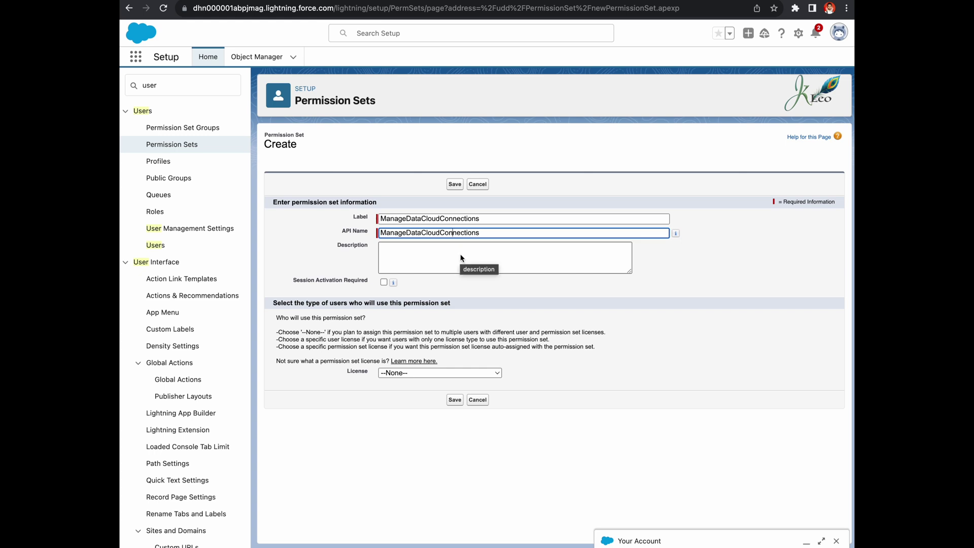
{"action": "left_click", "coordinate": [461, 253]}
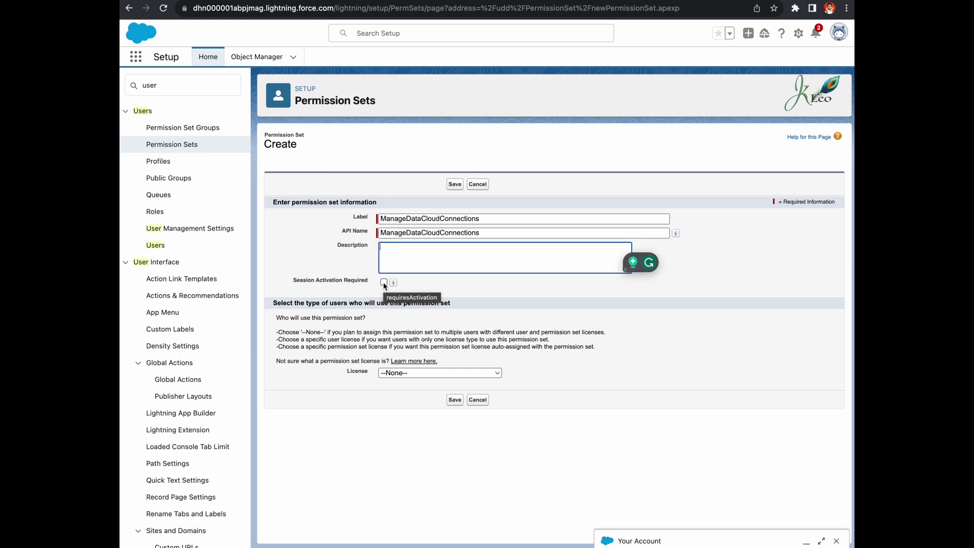
{"action": "left_click", "coordinate": [366, 302]}
{"action": "left_click", "coordinate": [454, 400]}
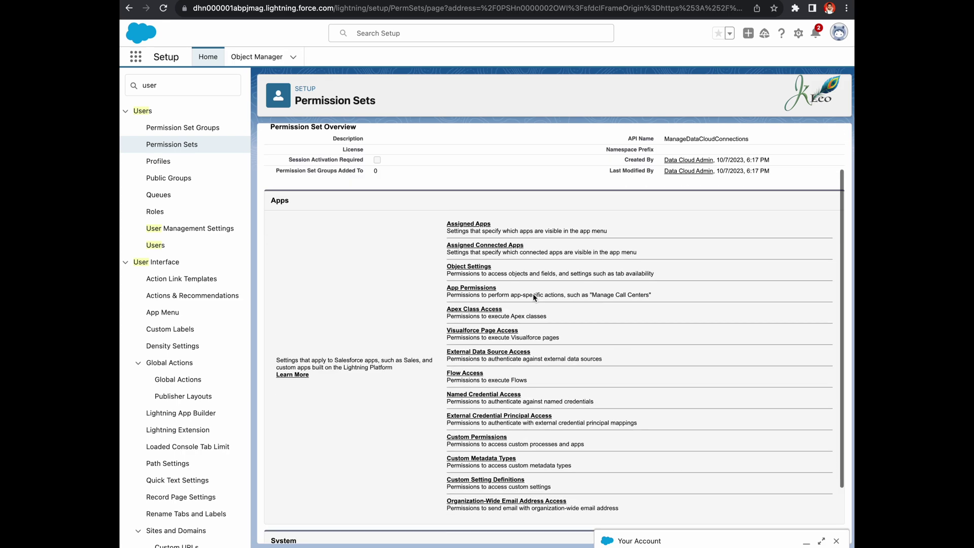
{"action": "scroll", "coordinate": [533, 293], "scroll_direction": "down", "scroll_amount": 2}
{"action": "scroll", "coordinate": [533, 293], "scroll_direction": "down", "scroll_amount": 2}
{"action": "scroll", "coordinate": [534, 298], "scroll_direction": "up", "scroll_amount": 2}
{"action": "scroll", "coordinate": [532, 298], "scroll_direction": "down", "scroll_amount": 2}
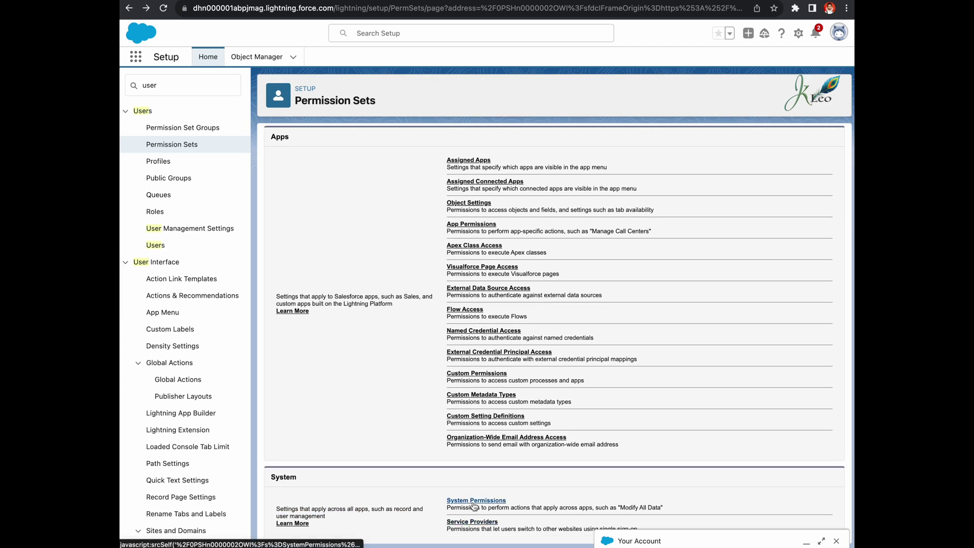
Open ManageDataCloudConnections' System Permissions page and start a page search for API Enabled.
{"action": "left_click", "coordinate": [473, 502]}
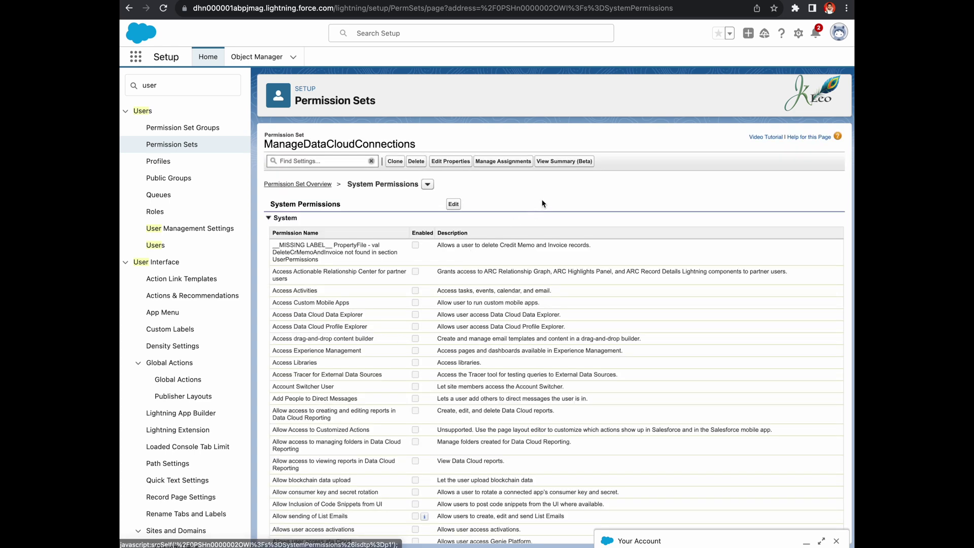
{"action": "key", "text": "ctrl+f"}
{"action": "type", "text": "api"}
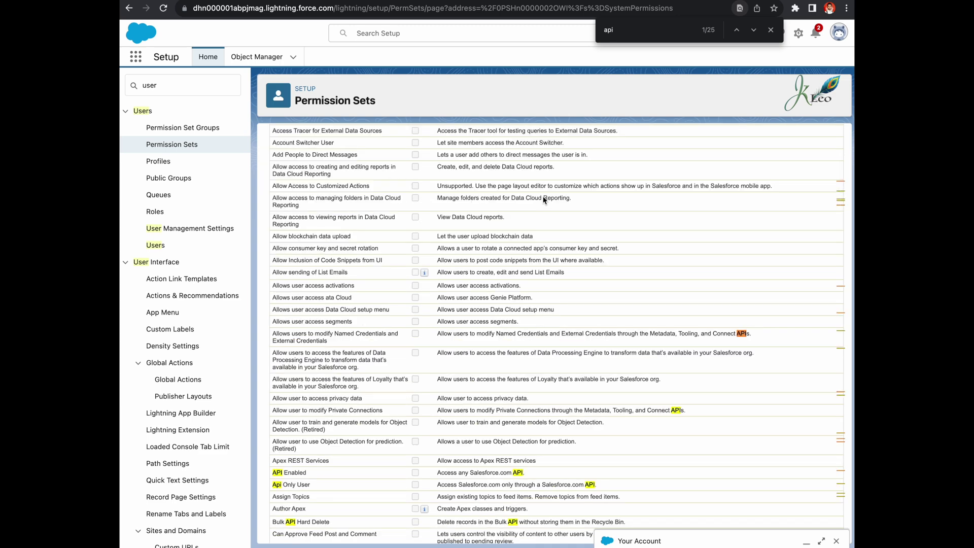
{"action": "type", "text": " ena"}
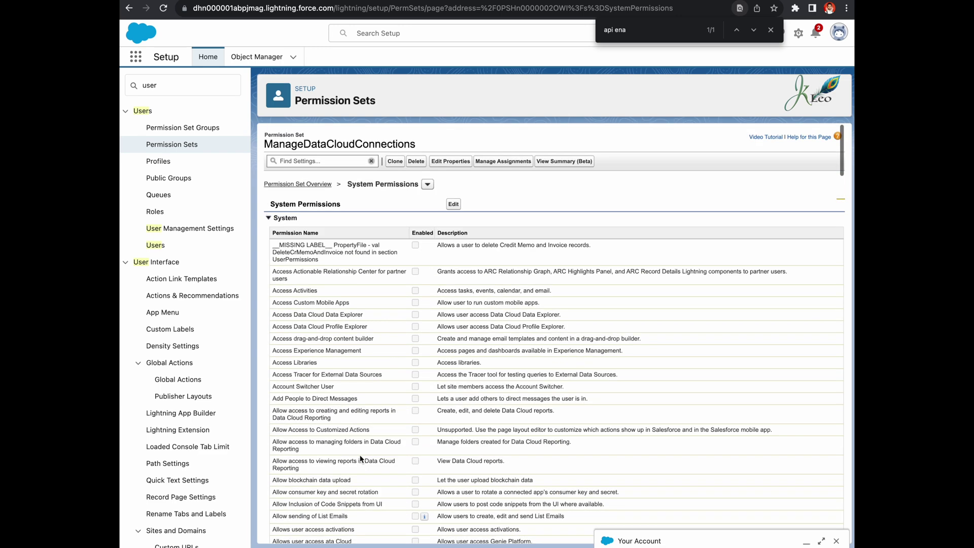
Put system permissions in edit mode and find API Enabled and Customize Application.
{"action": "left_click", "coordinate": [453, 204]}
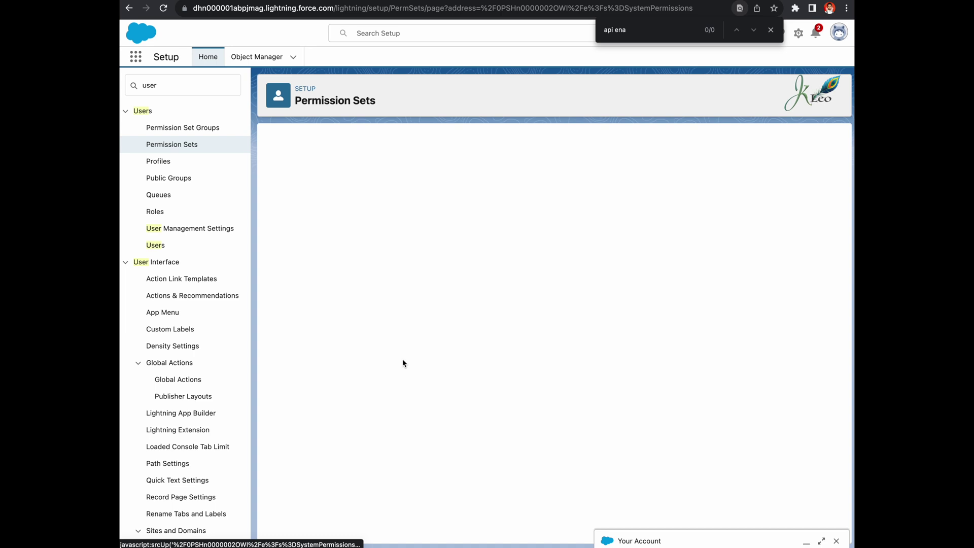
{"action": "key", "text": "Return"}
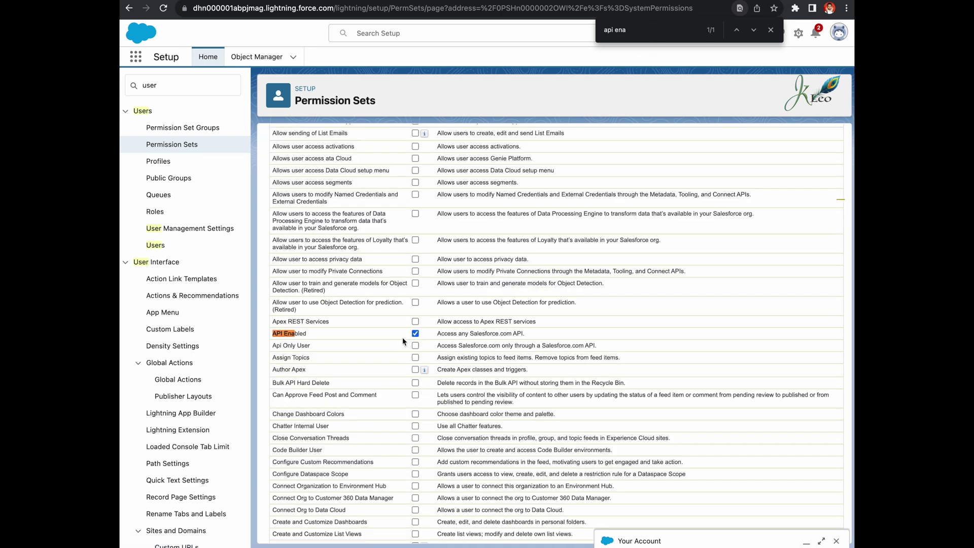
{"action": "scroll", "coordinate": [392, 334], "scroll_direction": "down", "scroll_amount": 1}
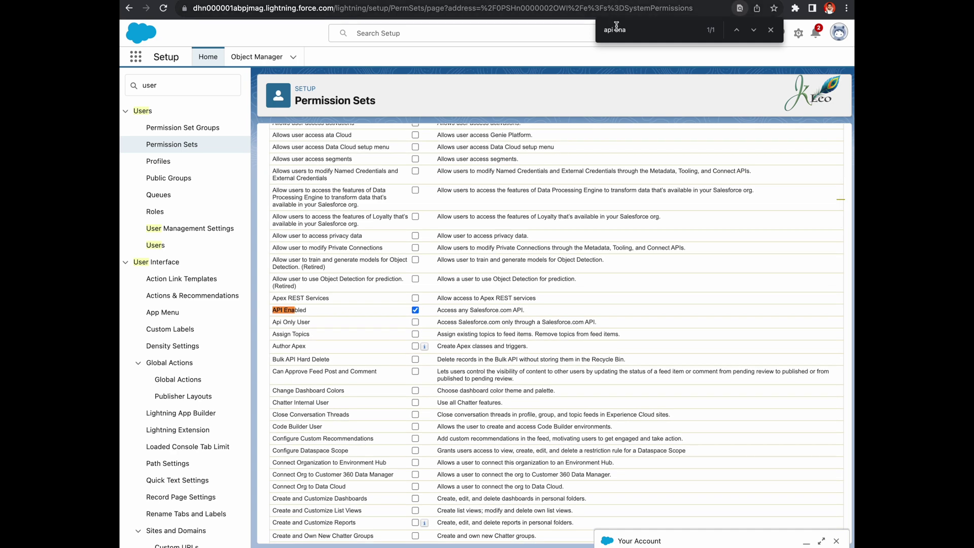
{"action": "triple_click", "coordinate": [615, 31]}
{"action": "type", "text": "connec"}
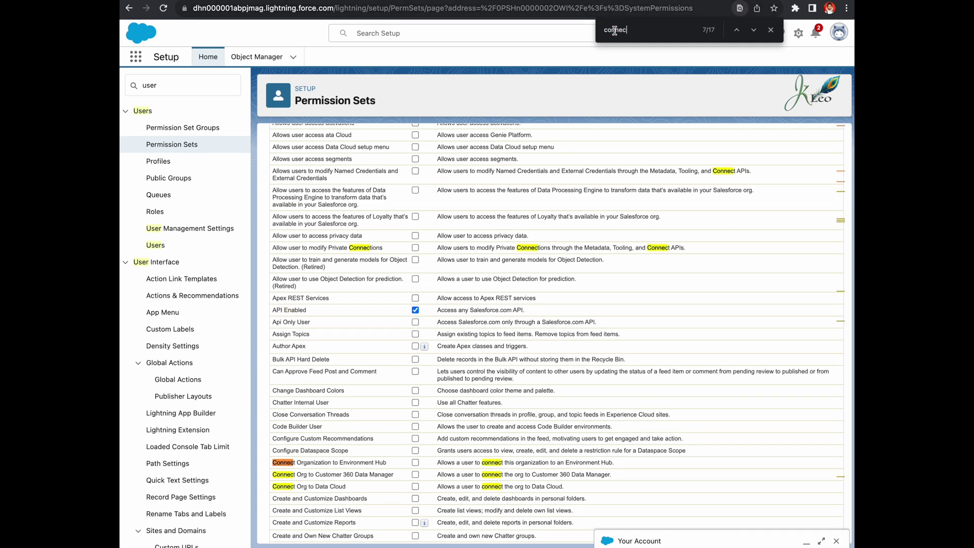
{"action": "type", "text": "t org"}
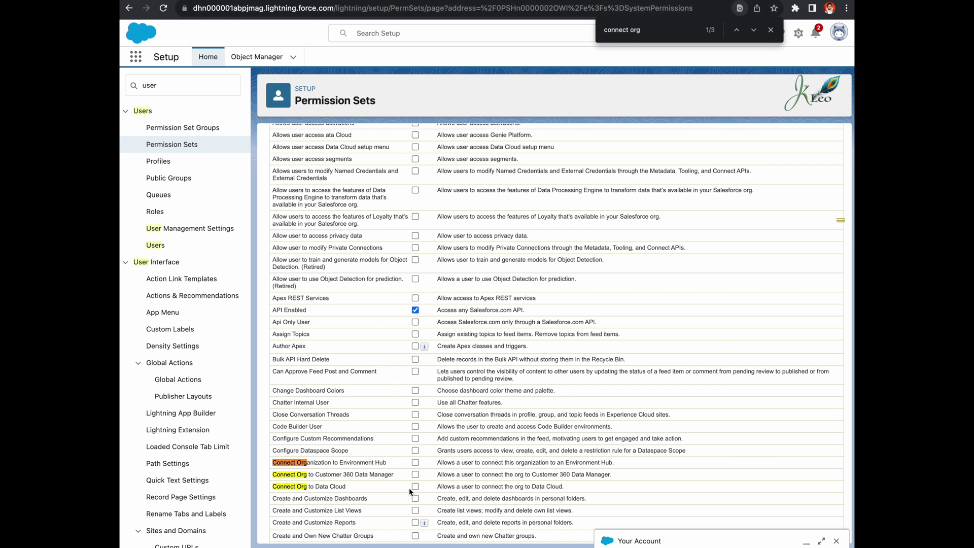
{"action": "triple_click", "coordinate": [642, 30]}
{"action": "type", "text": "custom"}
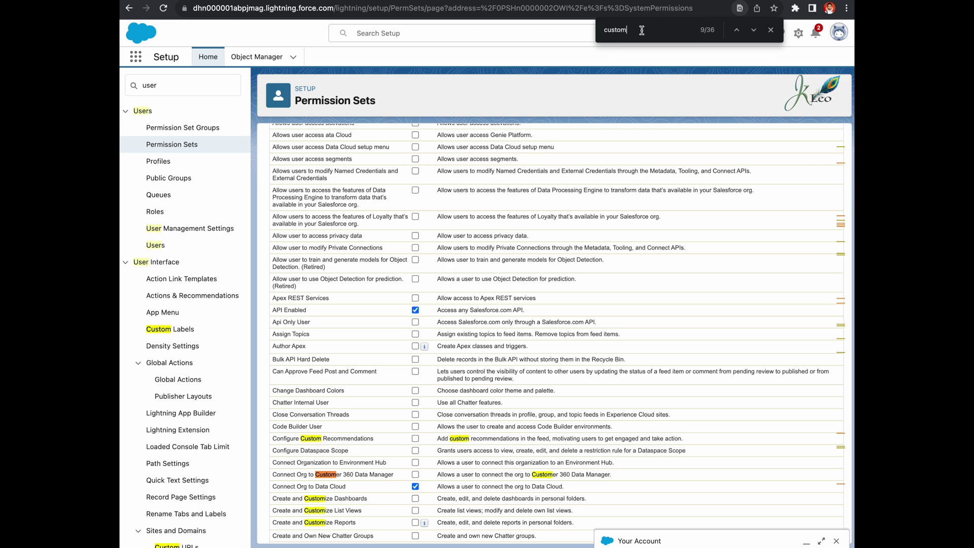
{"action": "type", "text": "z"}
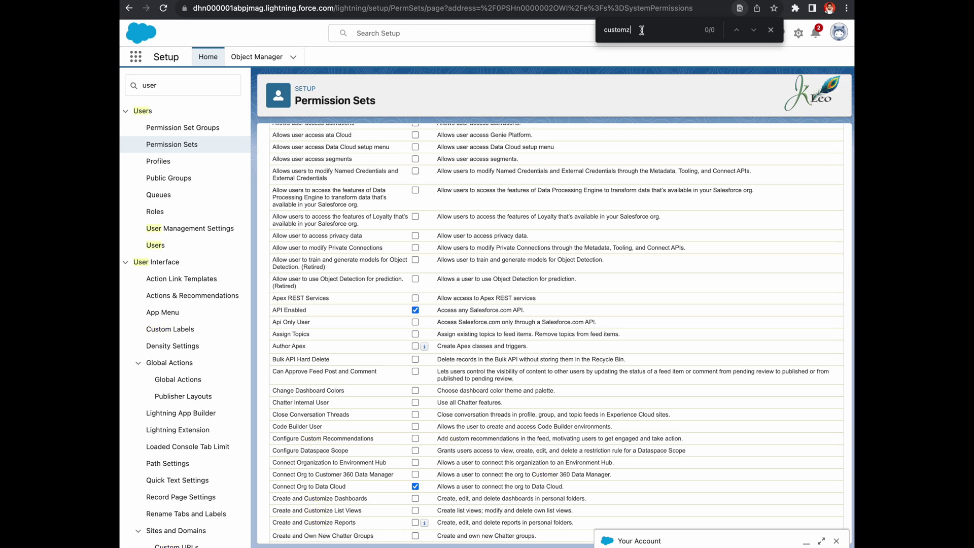
{"action": "key", "text": "BackSpace"}
{"action": "type", "text": "i"}
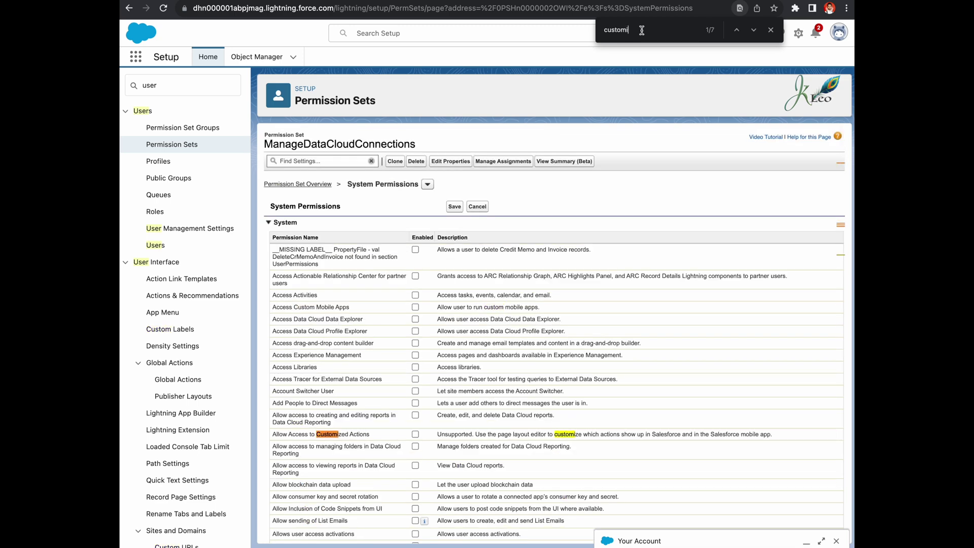
{"action": "type", "text": "ze app"}
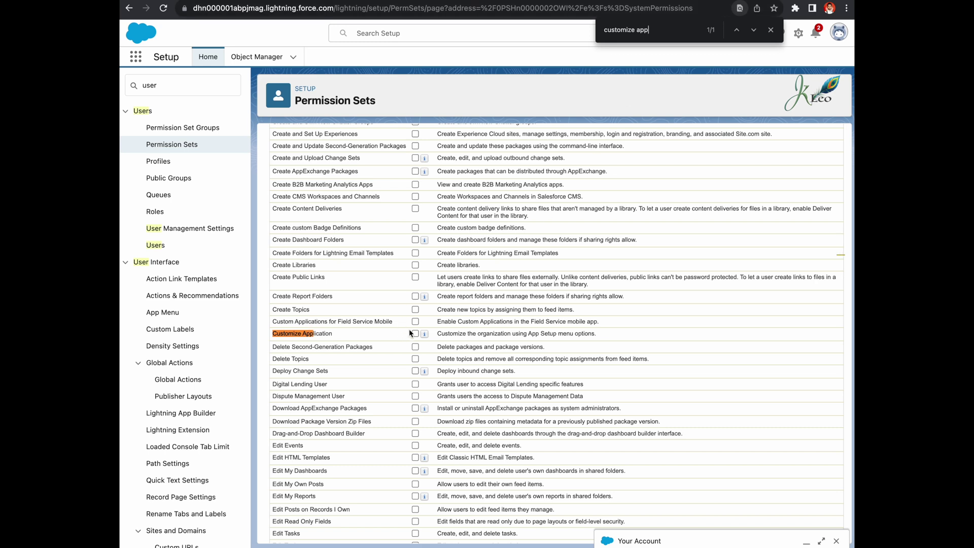
Find Manage Custom Permissions and View Roles and Role Hierarchy, then close the find bar.
{"action": "triple_click", "coordinate": [651, 31]}
{"action": "type", "text": "manage"}
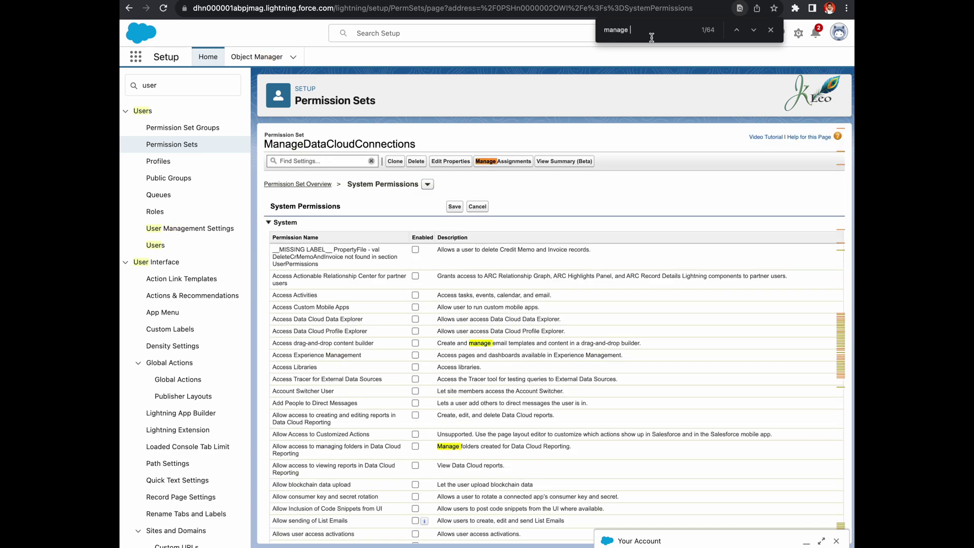
{"action": "type", "text": " custom"}
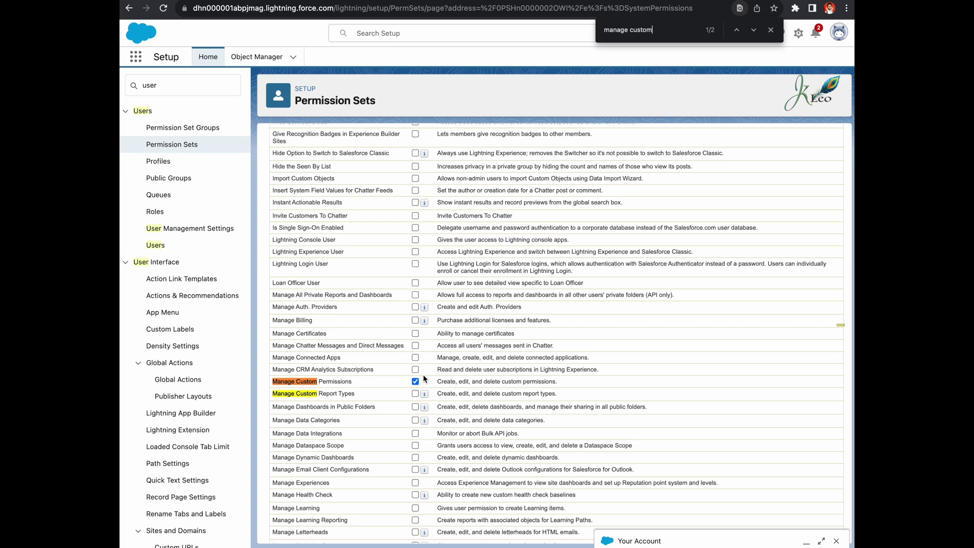
{"action": "left_click", "coordinate": [634, 30]}
{"action": "key", "text": "ctrl+a"}
{"action": "type", "text": "view"}
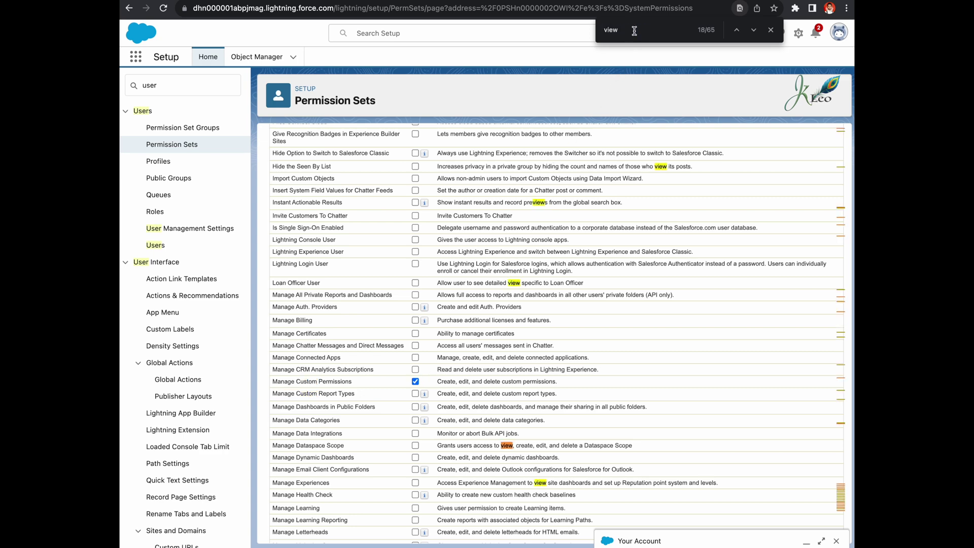
{"action": "type", "text": " roles and"}
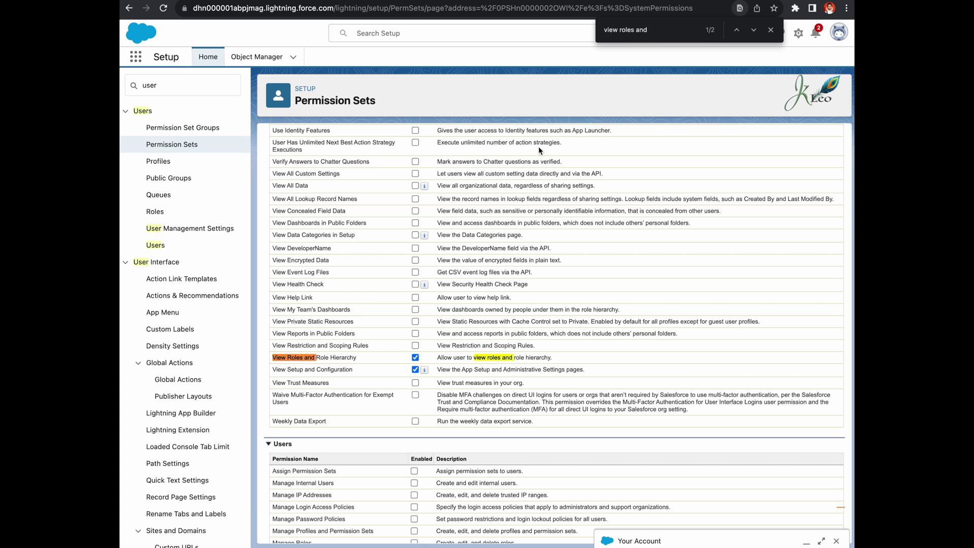
{"action": "triple_click", "coordinate": [623, 33]}
{"action": "left_click", "coordinate": [770, 30]}
{"action": "scroll", "coordinate": [684, 245], "scroll_direction": "down", "scroll_amount": 3}
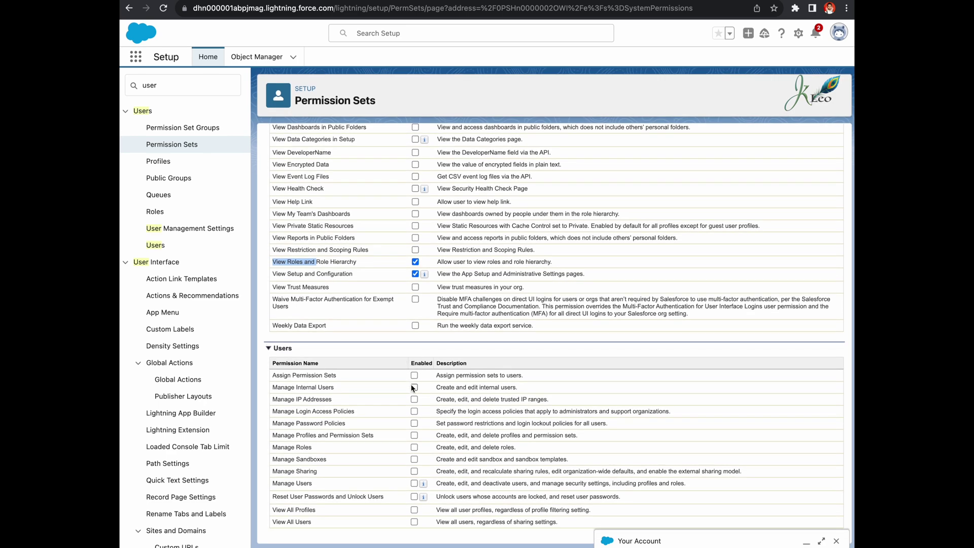
Enable Assign Permission Sets and Manage Profiles and Permission Sets under Users, then save.
{"action": "left_click", "coordinate": [414, 375]}
{"action": "left_click", "coordinate": [414, 436]}
{"action": "scroll", "coordinate": [545, 409], "scroll_direction": "up", "scroll_amount": 5}
{"action": "scroll", "coordinate": [545, 409], "scroll_direction": "up", "scroll_amount": 5}
{"action": "scroll", "coordinate": [581, 350], "scroll_direction": "up", "scroll_amount": 5}
{"action": "scroll", "coordinate": [582, 350], "scroll_direction": "up", "scroll_amount": 5}
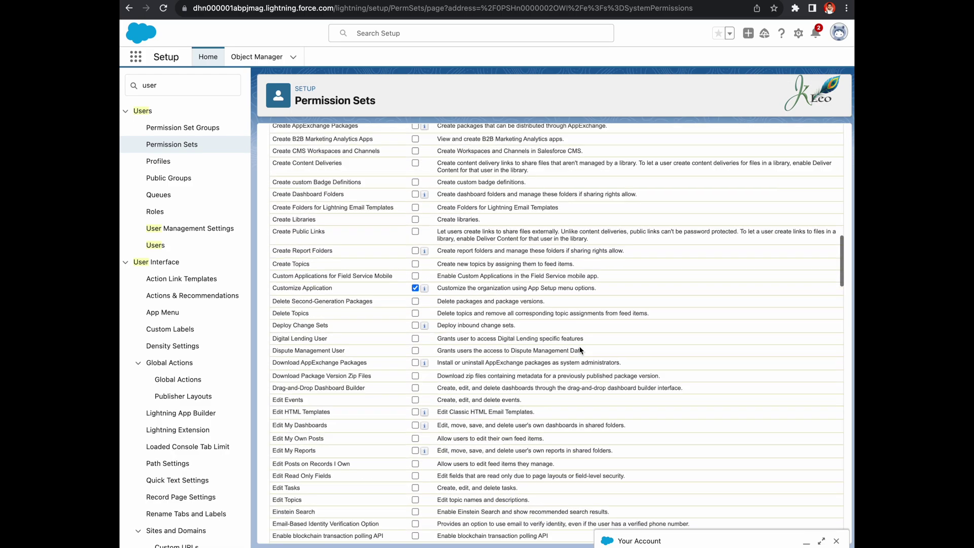
{"action": "scroll", "coordinate": [582, 350], "scroll_direction": "up", "scroll_amount": 5}
{"action": "left_click", "coordinate": [454, 207]}
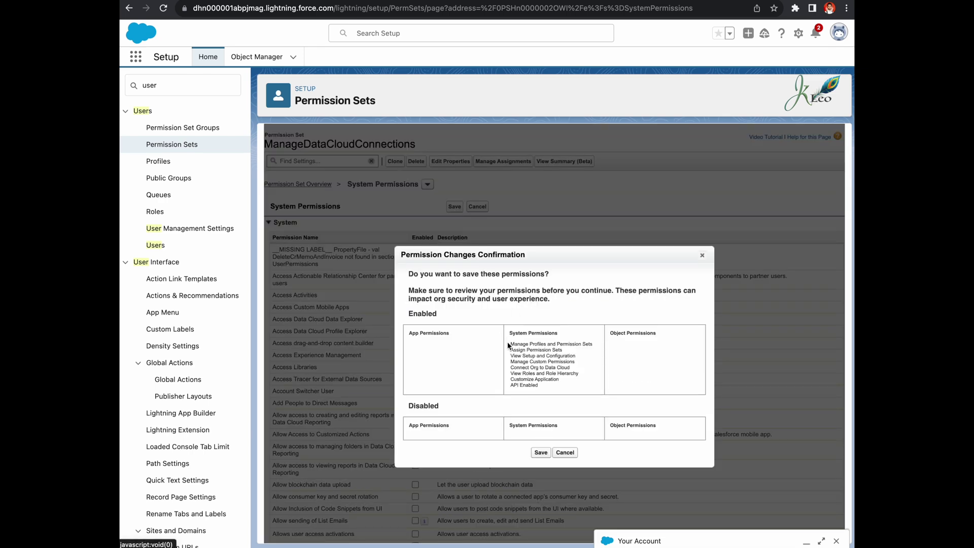
Review the listed permissions, including Connect Org to Data Cloud and API Enabled, and confirm saving.
{"action": "left_click_drag", "start_coordinate": [508, 344], "coordinate": [545, 390]}
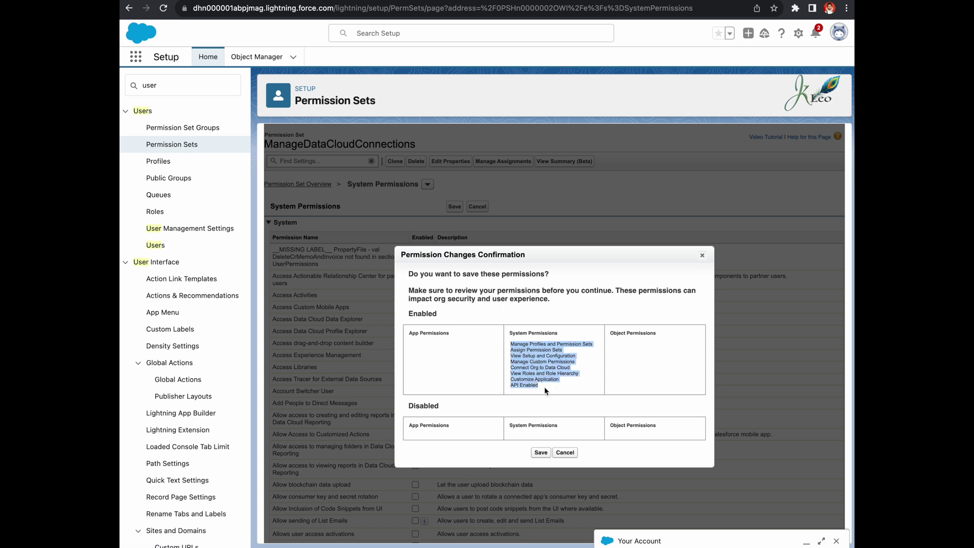
{"action": "left_click", "coordinate": [545, 388]}
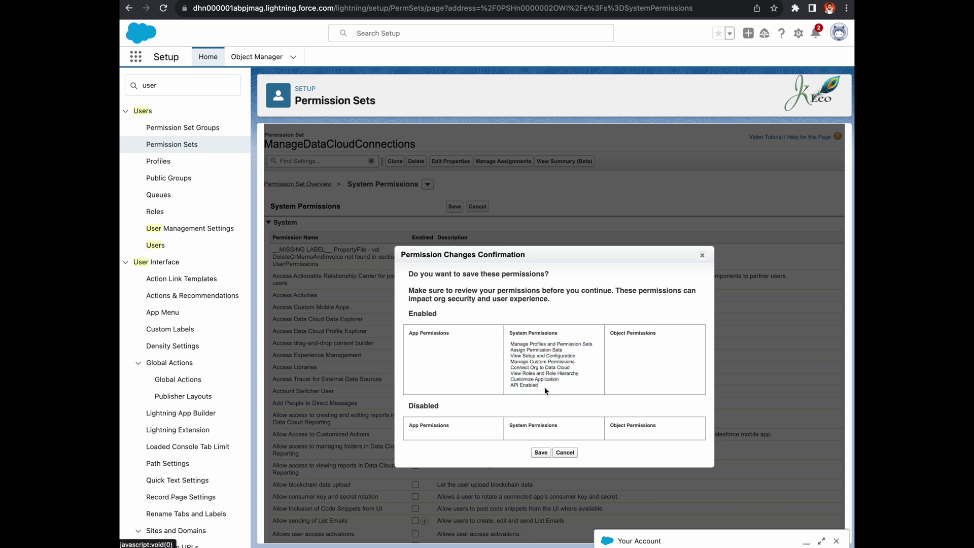
{"action": "left_click", "coordinate": [541, 452]}
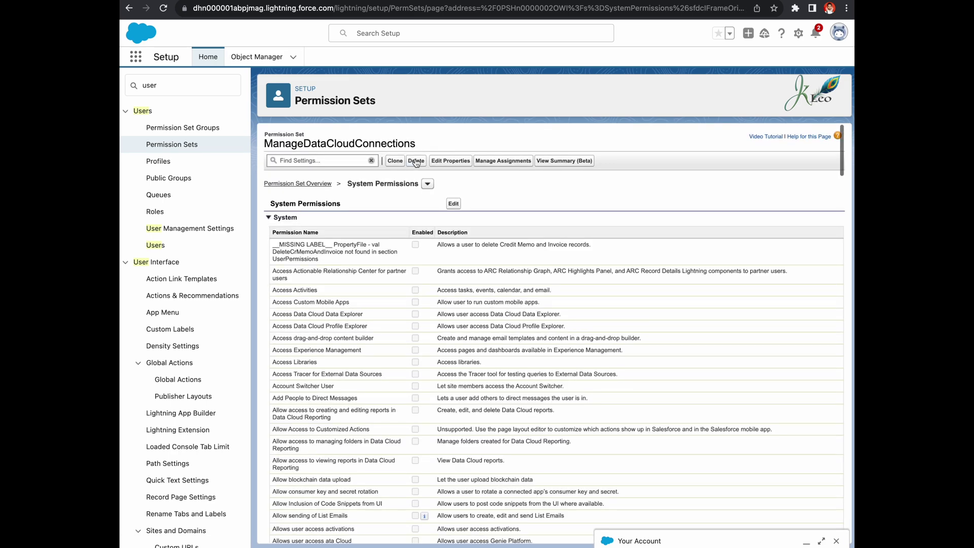
Open Manage Assignments for ManageDataCloudConnections and choose Add Assignments.
{"action": "left_click", "coordinate": [503, 160]}
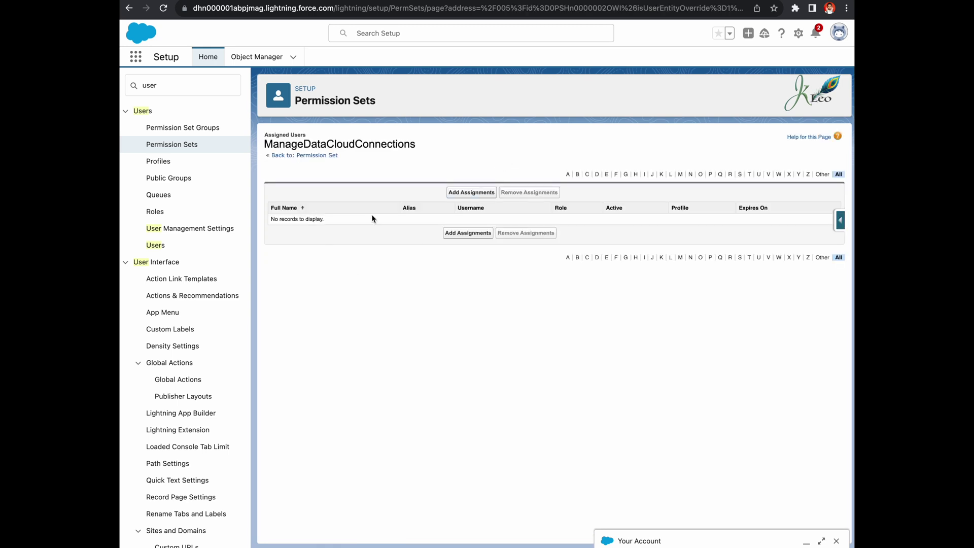
{"action": "left_click", "coordinate": [471, 192]}
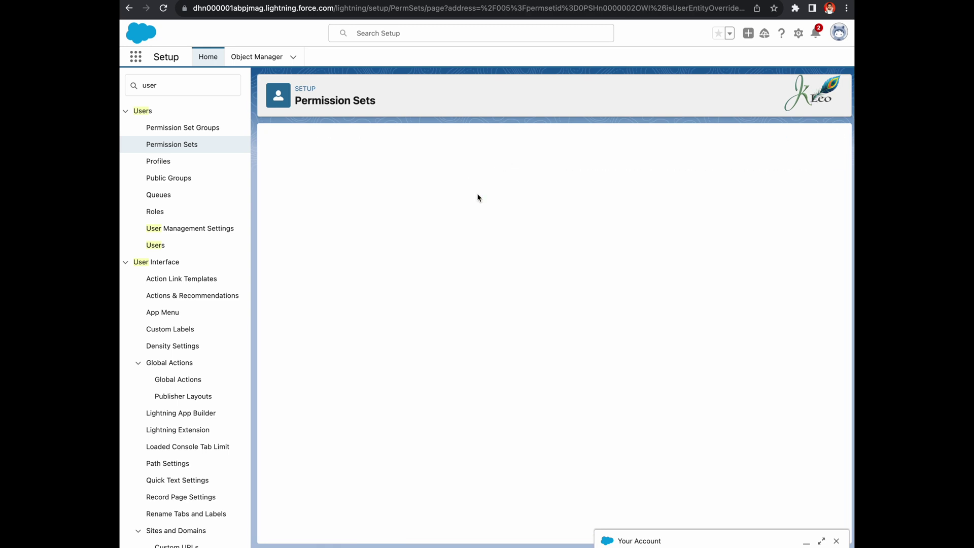